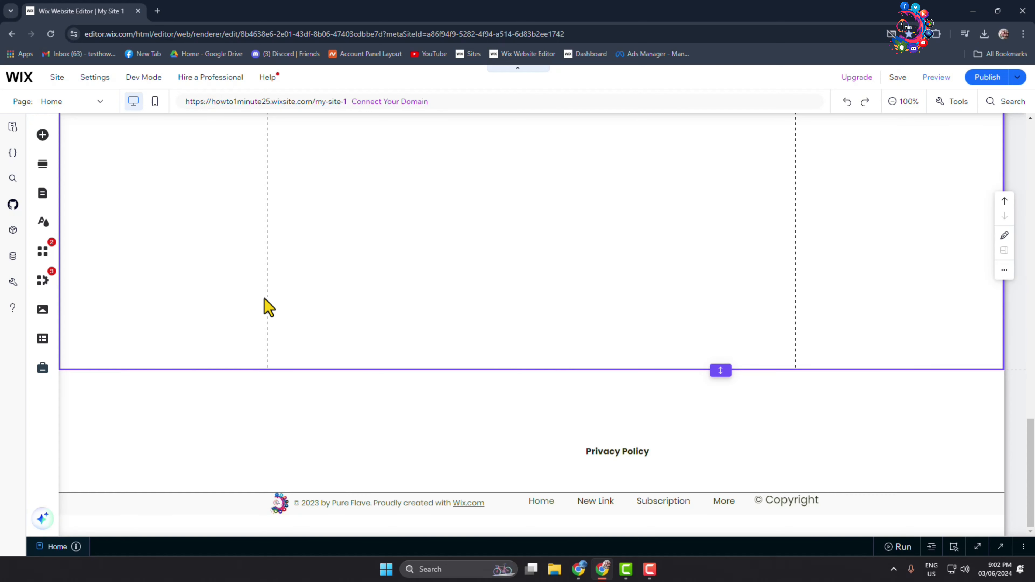
# Step: Search the Wix App Market for "wix bookings" and open the Wix Bookings app page
pyautogui.click(48, 246)
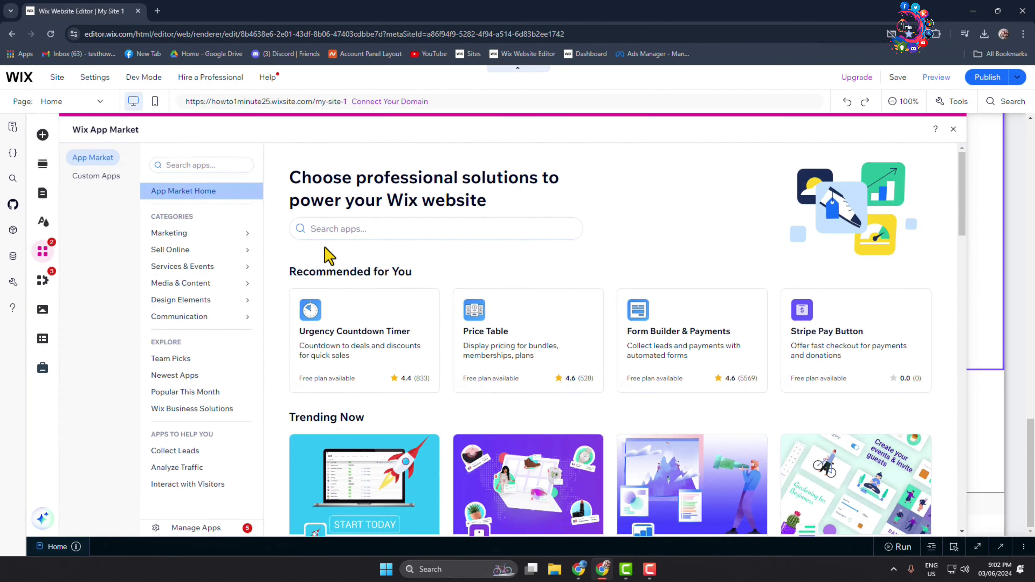
pyautogui.click(353, 234)
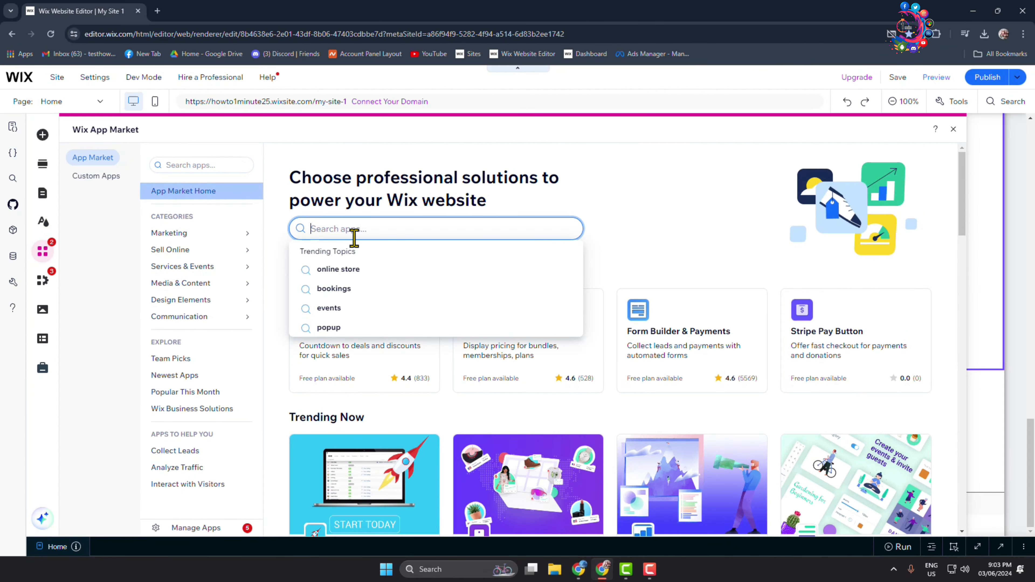
pyautogui.write('wix book')
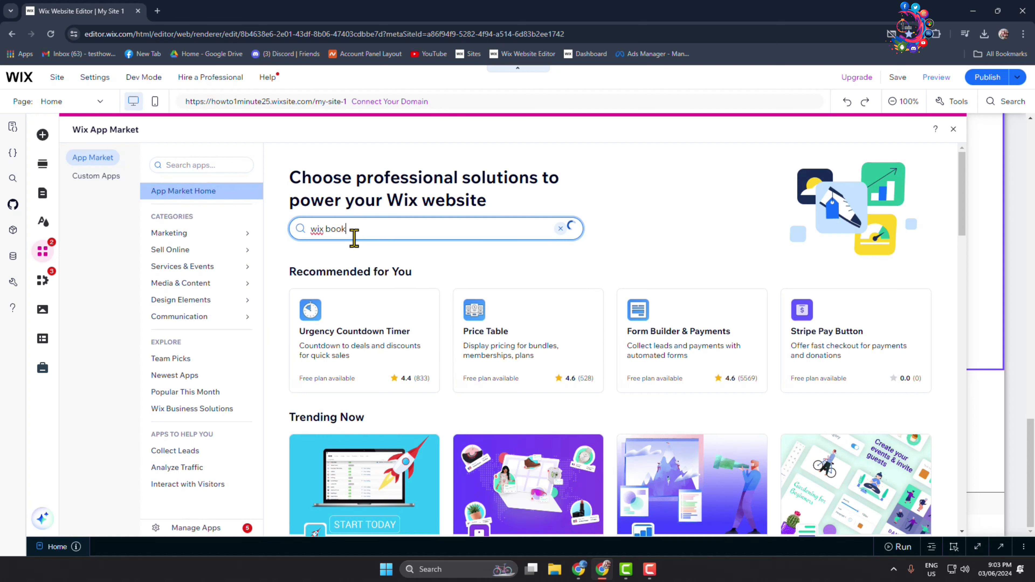
pyautogui.write('ings')
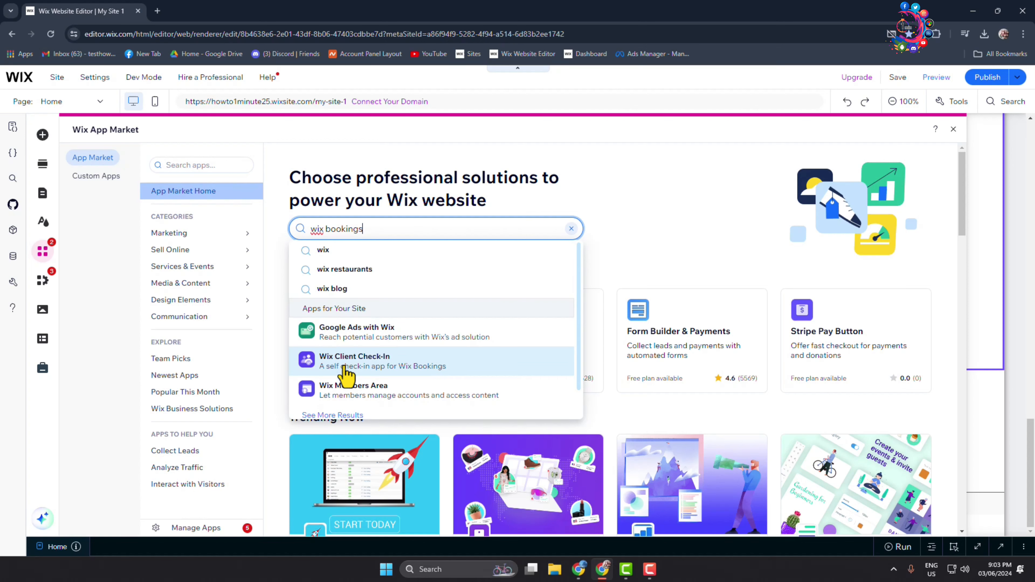
pyautogui.click(332, 379)
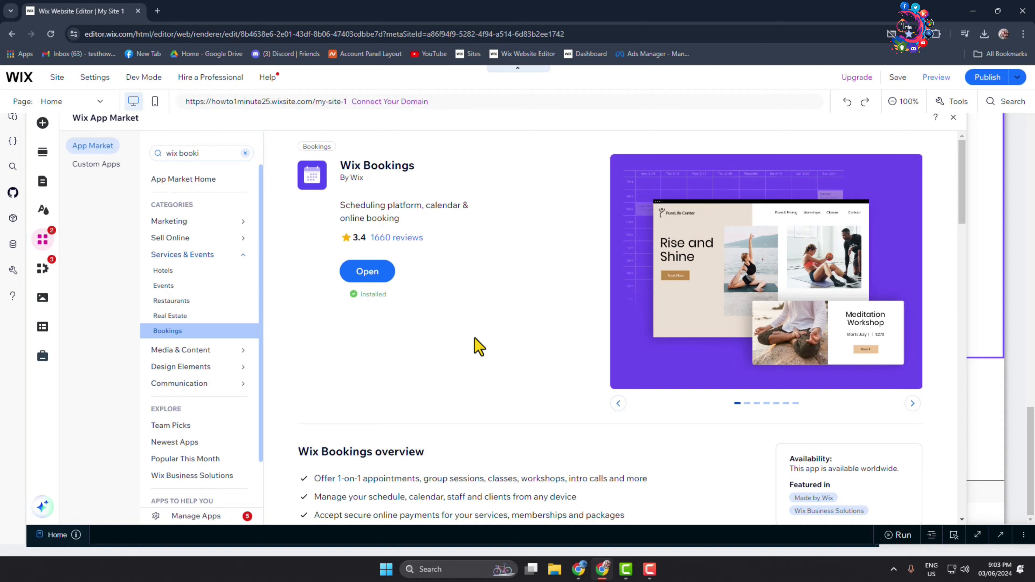
# Step: Close the App Market and open the library of addable elements for the Home page's empty section
pyautogui.click(953, 118)
pyautogui.scroll(3, 151, 230)
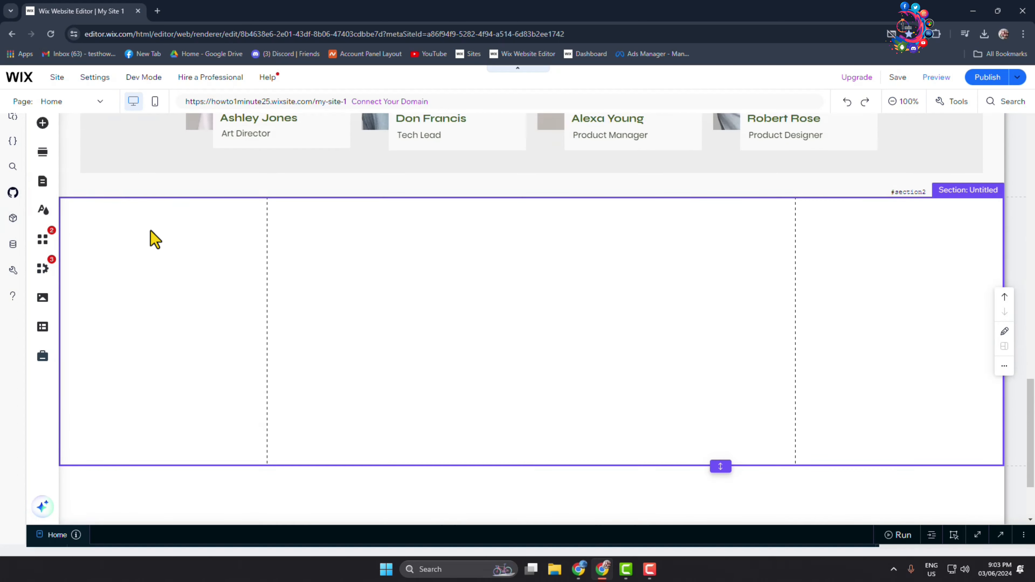
pyautogui.click(44, 126)
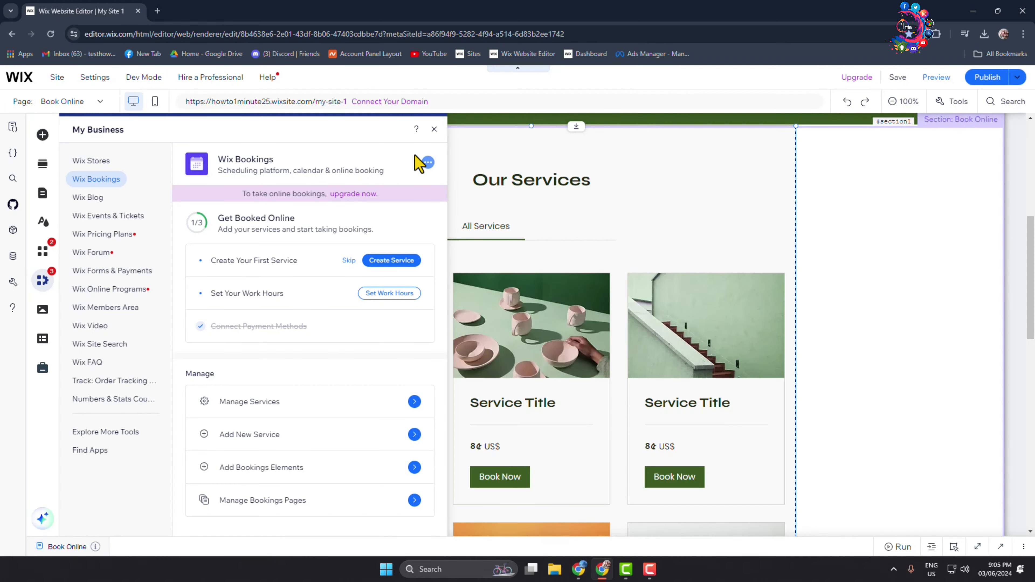
# Step: Close the business apps overview and examine the Our Services list on the Book Online page
pyautogui.click(434, 130)
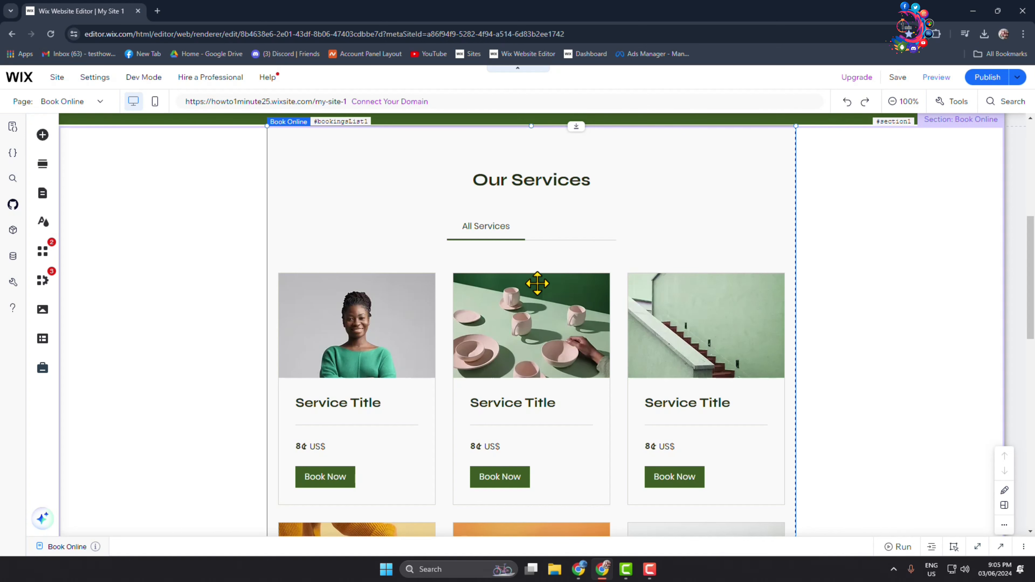
pyautogui.scroll(-4, 538, 285)
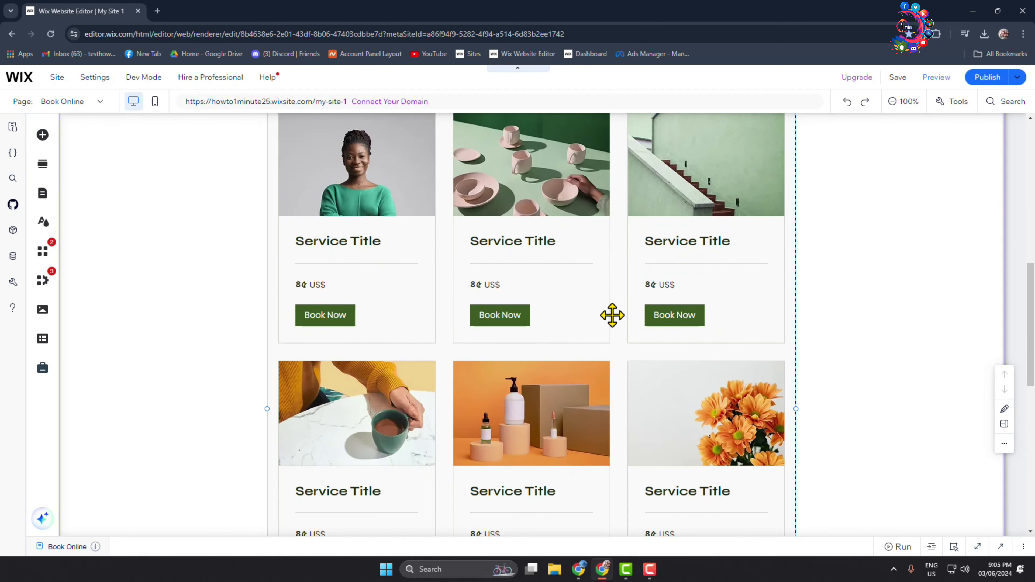
pyautogui.scroll(-1, 594, 312)
pyautogui.scroll(6, 398, 342)
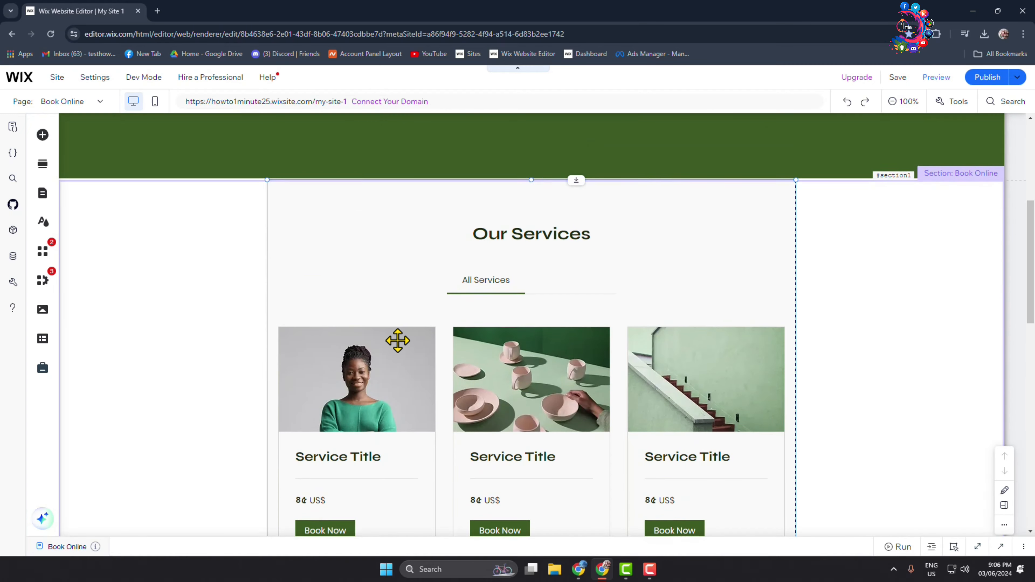
pyautogui.scroll(-8, 400, 351)
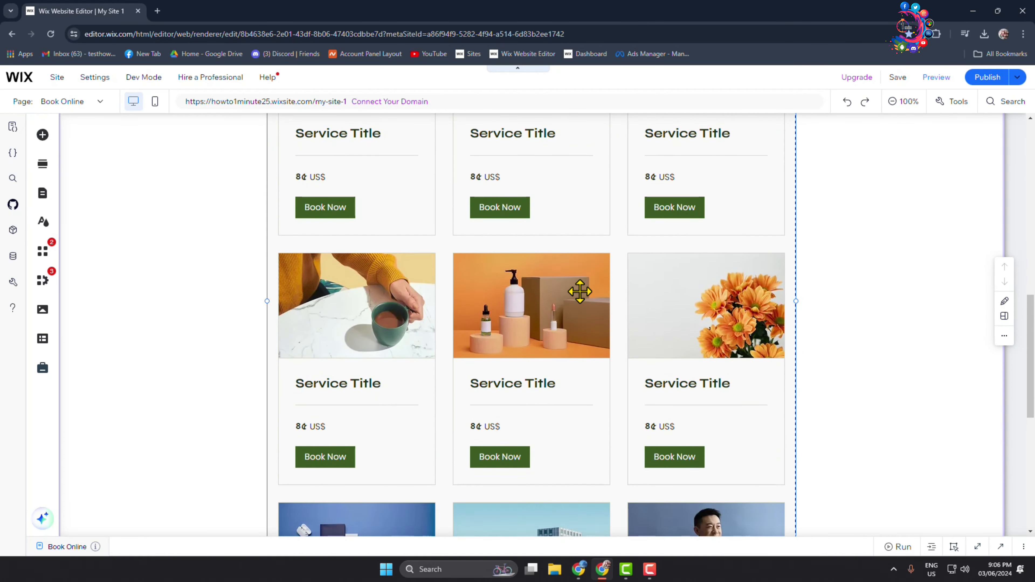
pyautogui.scroll(4, 587, 270)
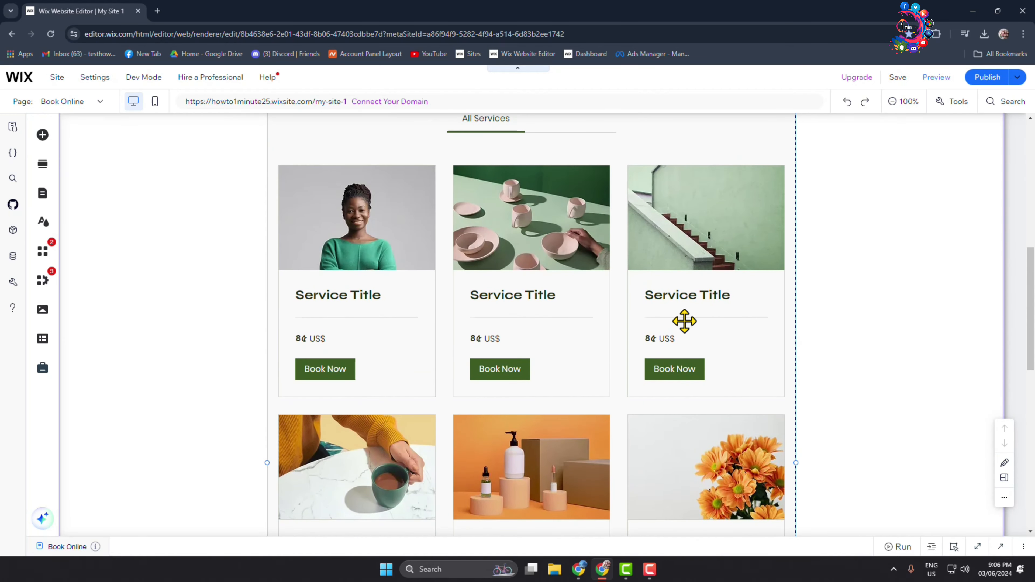
pyautogui.scroll(3, 668, 326)
pyautogui.click(301, 196)
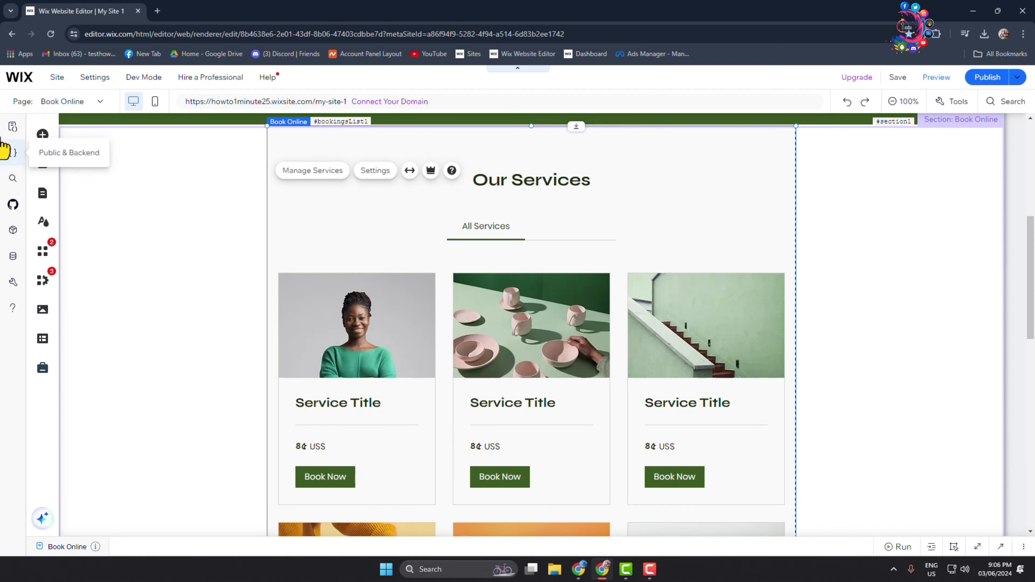
# Step: Find the Calendar among the Bookings elements and add it to the empty untitled section of the Home page
pyautogui.click(42, 139)
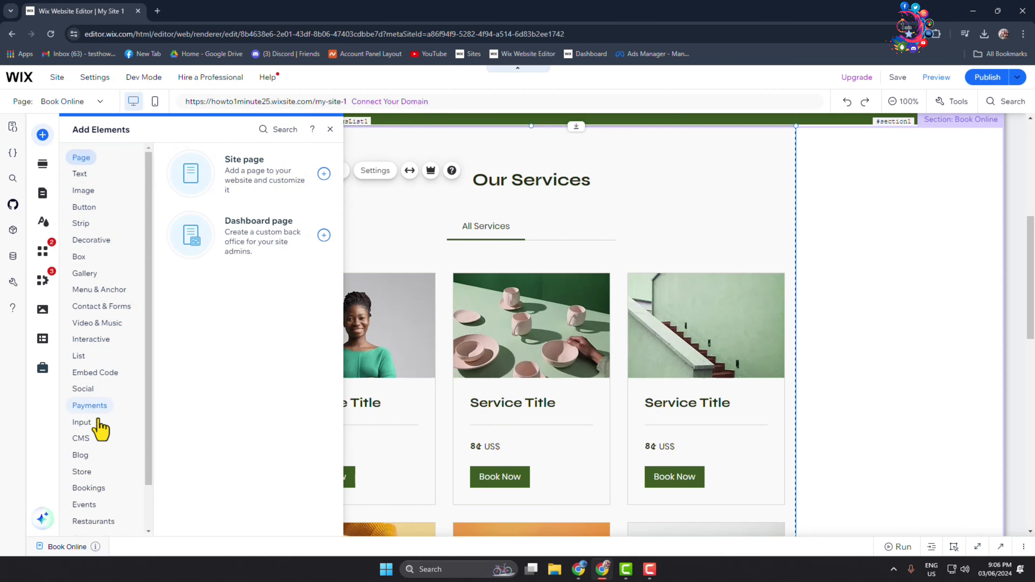
pyautogui.click(87, 489)
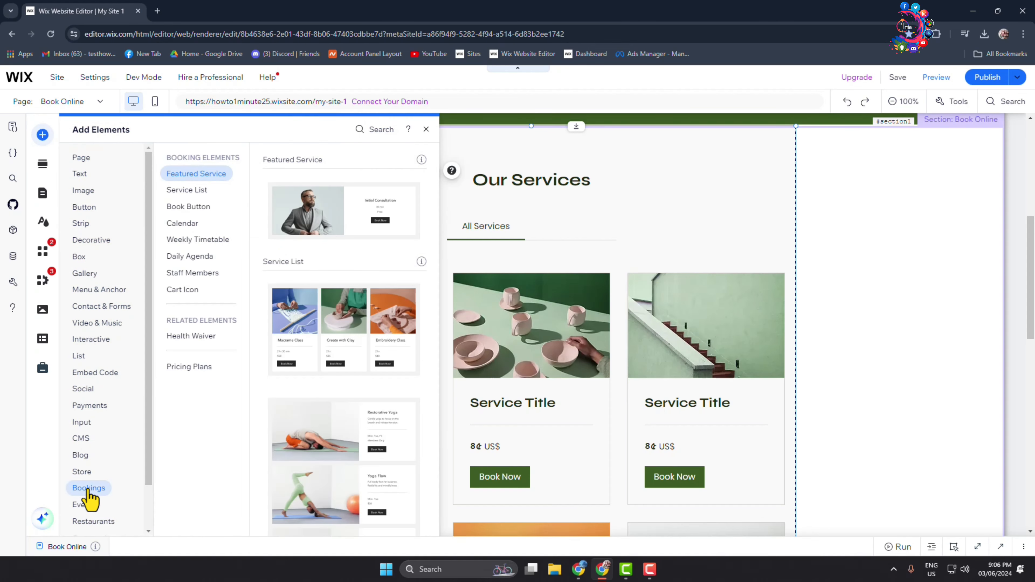
pyautogui.click(184, 224)
pyautogui.click(426, 129)
pyautogui.click(72, 101)
pyautogui.click(52, 141)
pyautogui.scroll(-10, 461, 285)
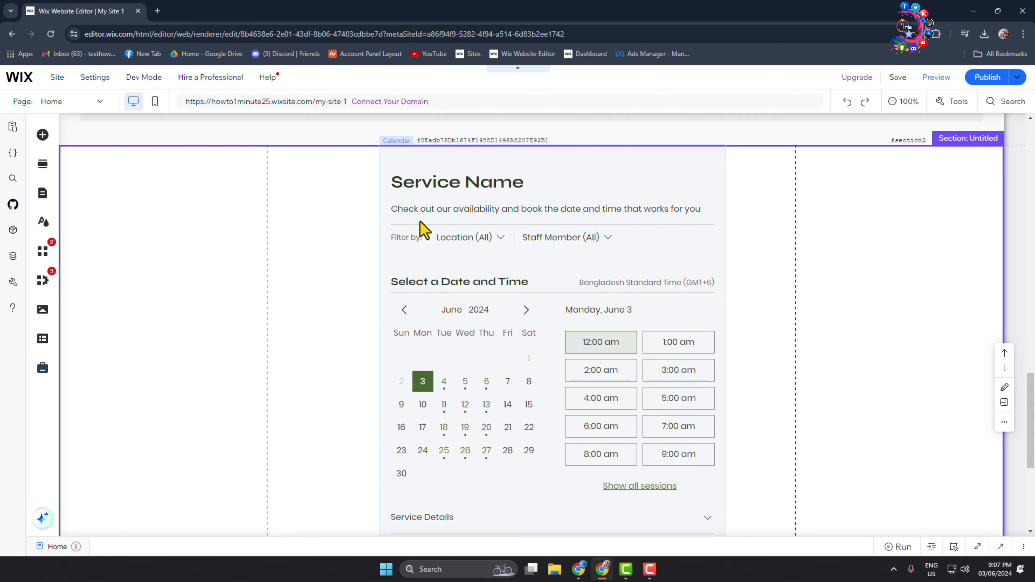
# Step: Open service management for the Calendar element and start a new appointment service from scratch
pyautogui.click(424, 188)
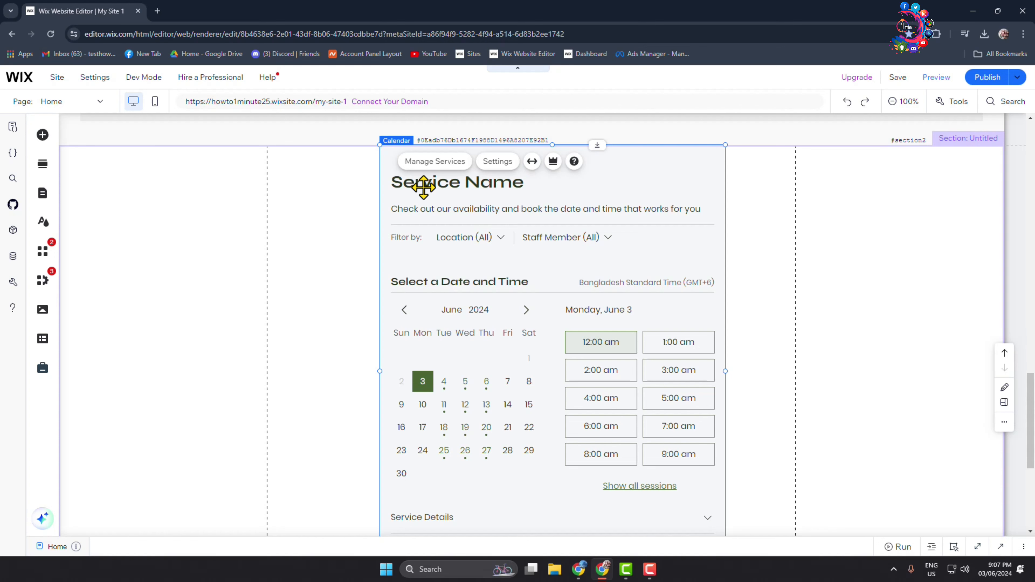
pyautogui.click(426, 175)
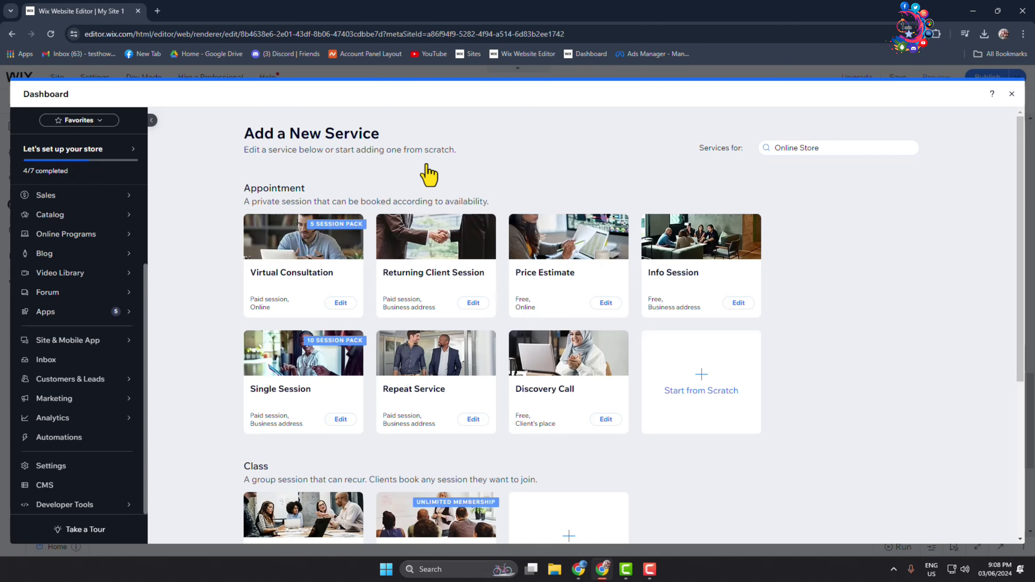
pyautogui.scroll(-6, 534, 363)
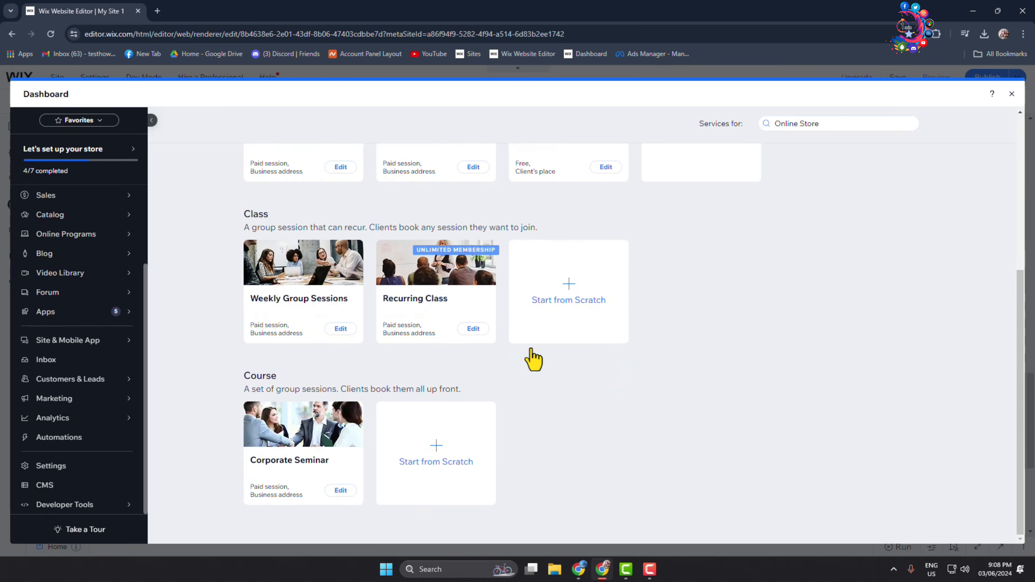
pyautogui.scroll(6, 534, 361)
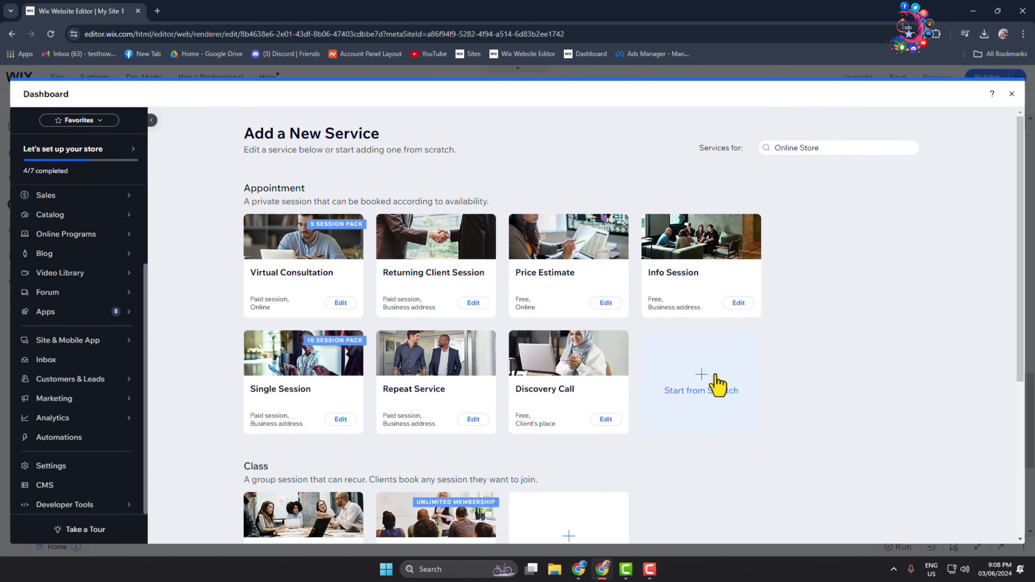
pyautogui.click(704, 386)
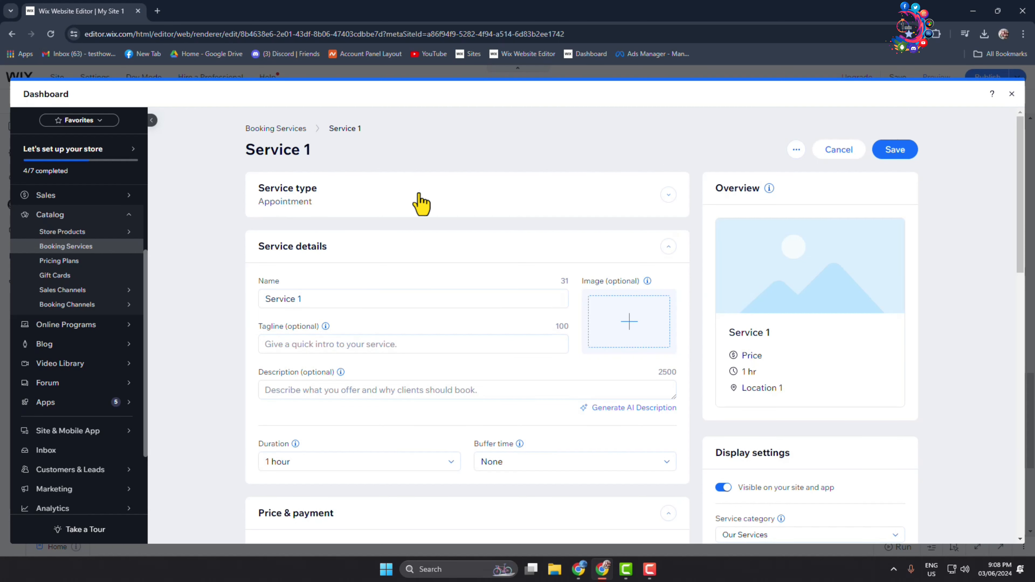
# Step: Review the new service's type options and its name, tagline, description and buffer time fields
pyautogui.click(668, 196)
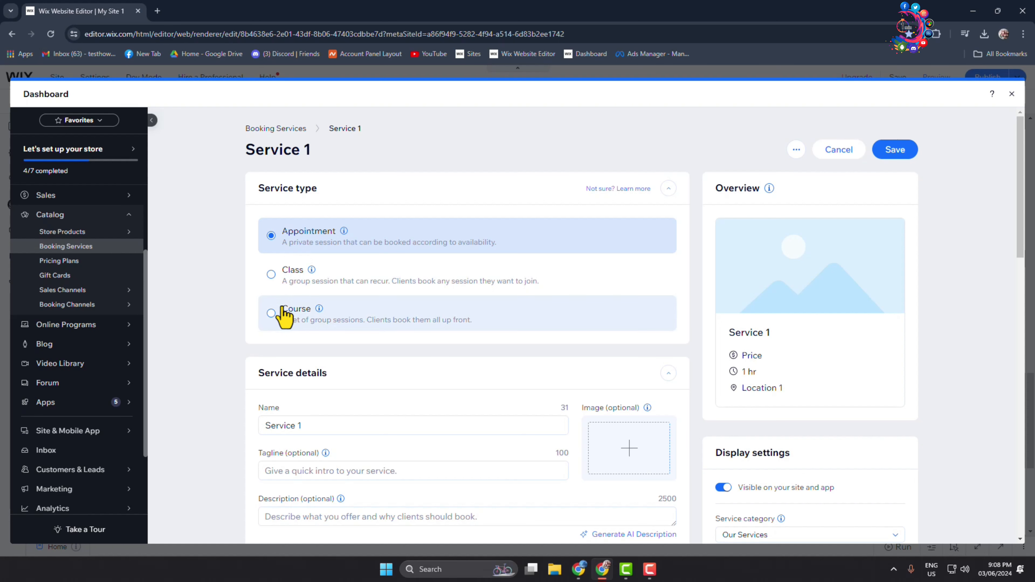
pyautogui.click(671, 190)
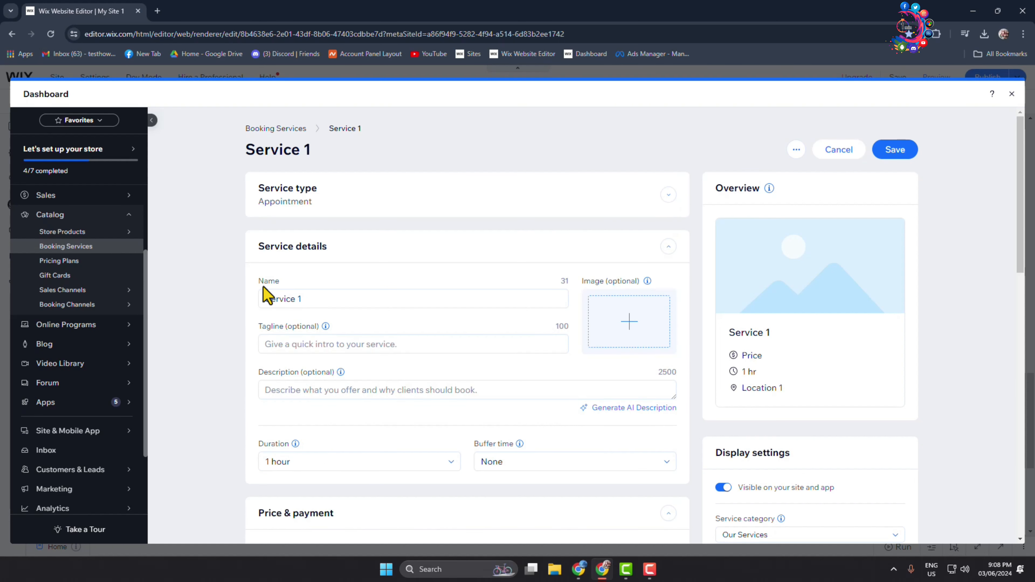
pyautogui.tripleClick(325, 305)
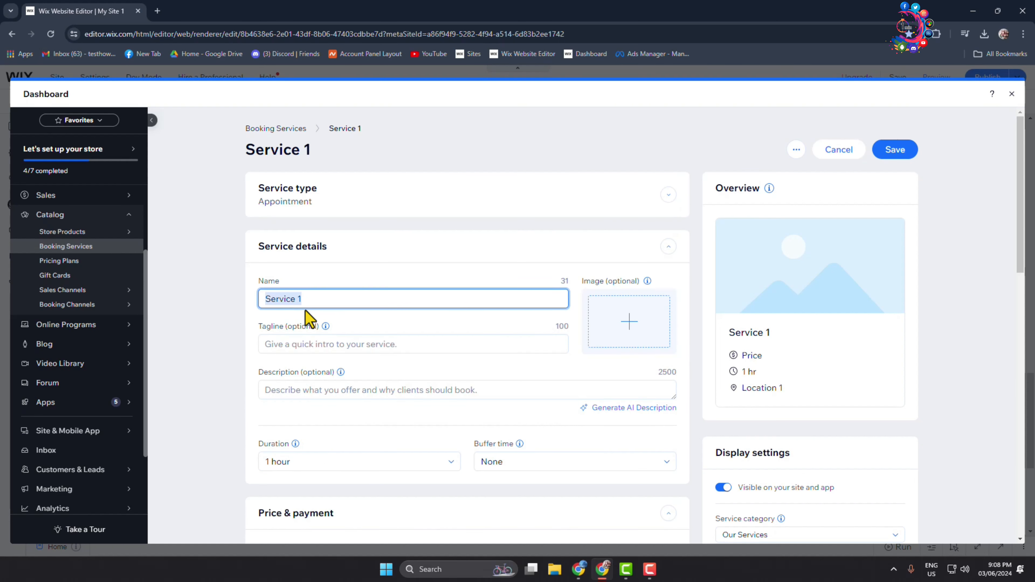
pyautogui.scroll(-1, 304, 300)
pyautogui.click(298, 296)
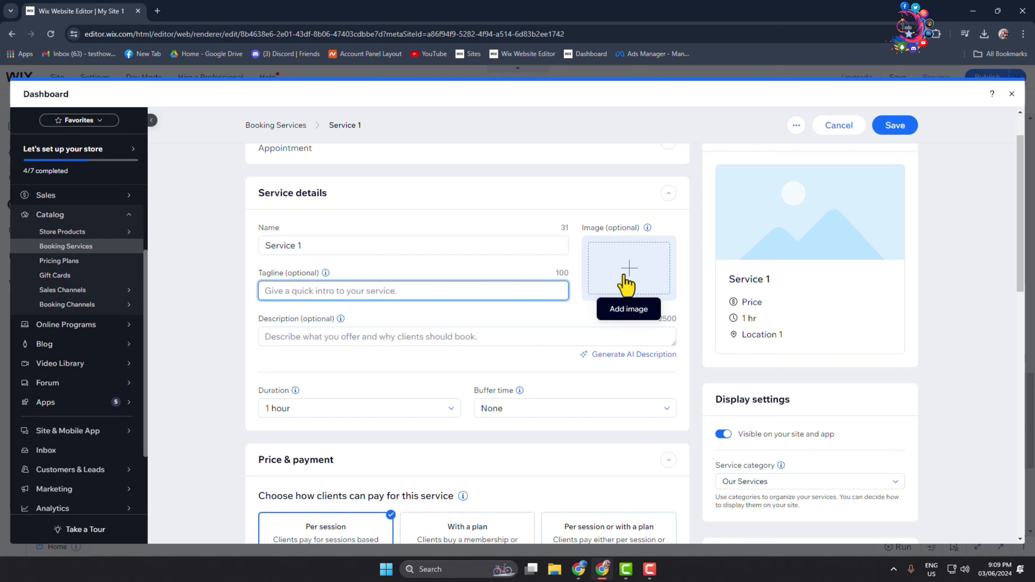
pyautogui.click(361, 335)
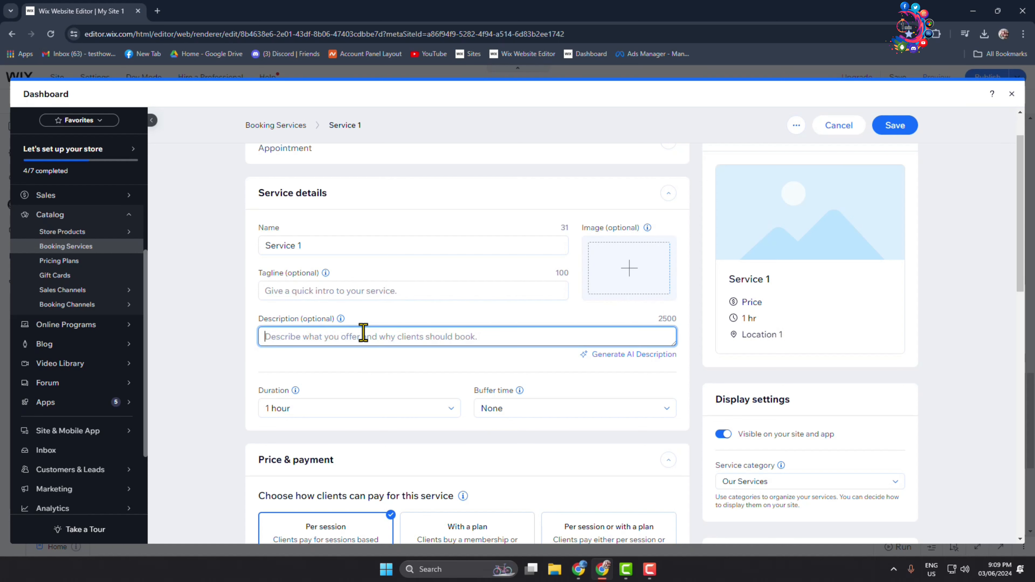
pyautogui.scroll(-4, 308, 375)
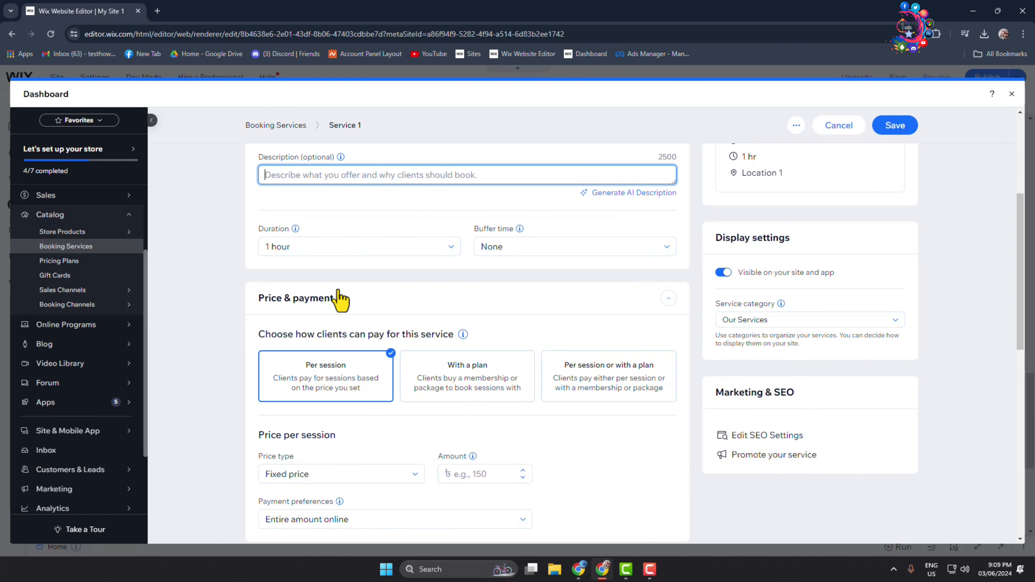
pyautogui.click(519, 251)
pyautogui.click(524, 253)
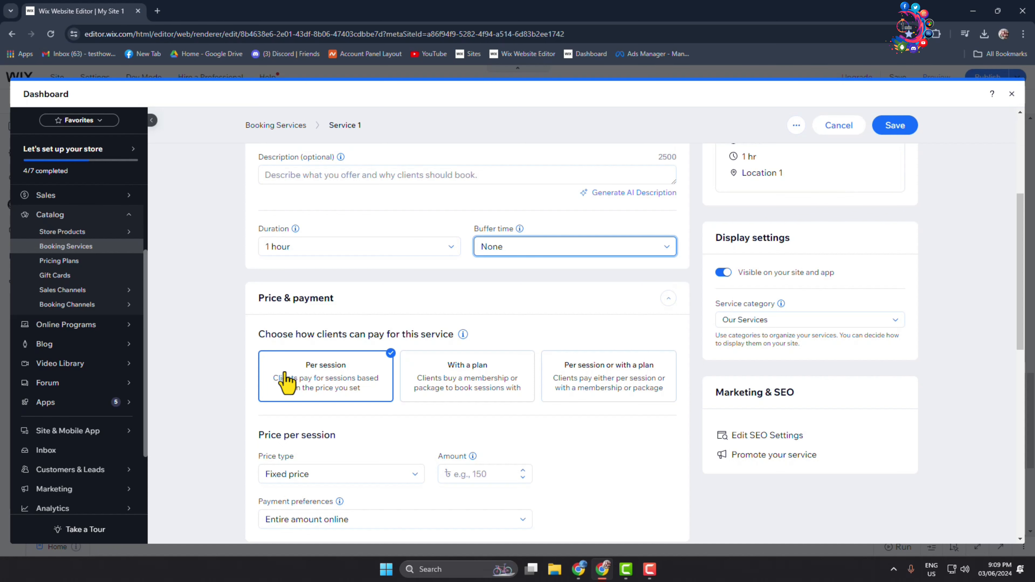
# Step: Review the service's pricing, payment, location, staff and images sections
pyautogui.scroll(-6, 287, 379)
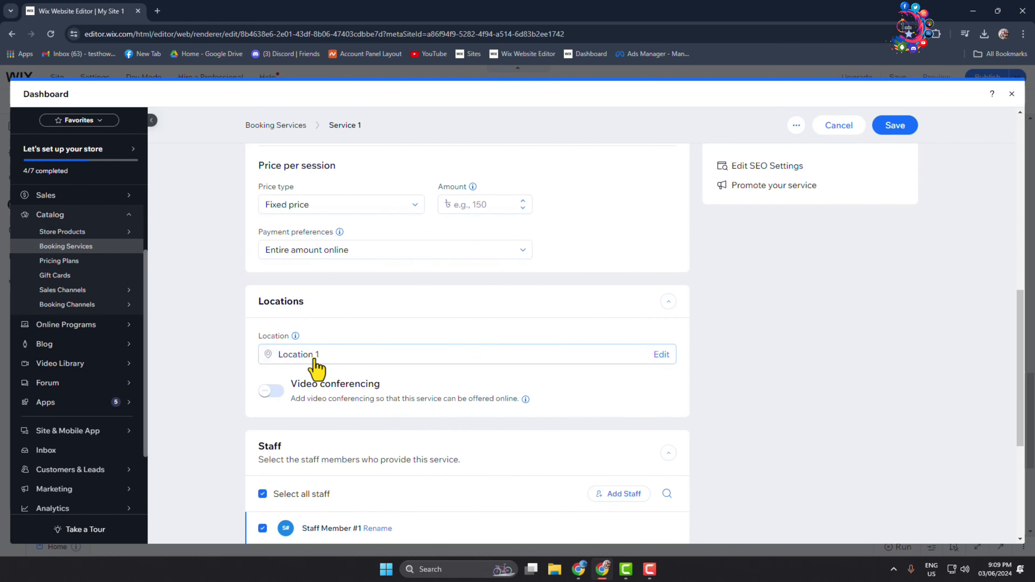
pyautogui.scroll(-5, 392, 370)
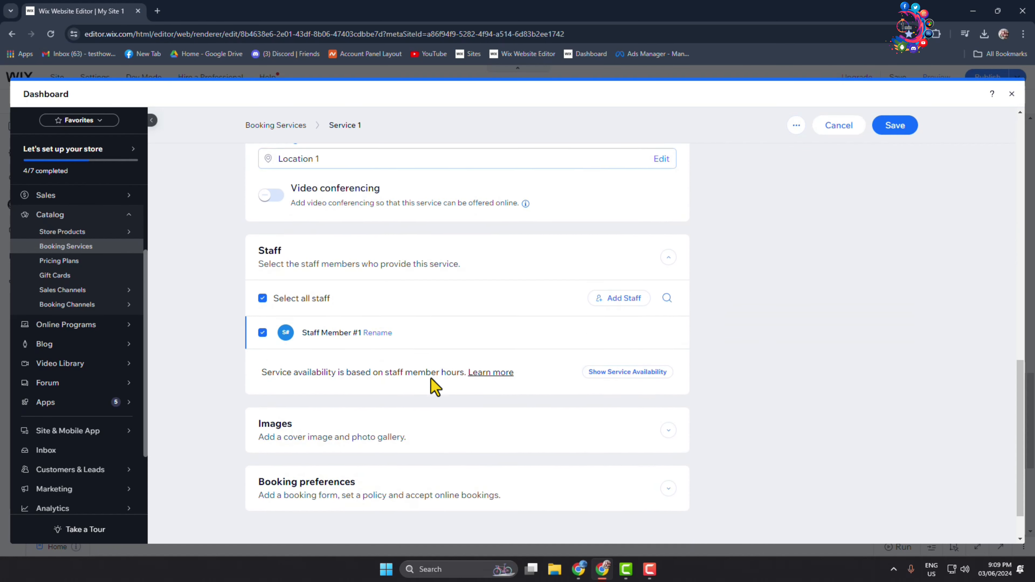
pyautogui.scroll(3, 354, 382)
pyautogui.scroll(-3, 356, 444)
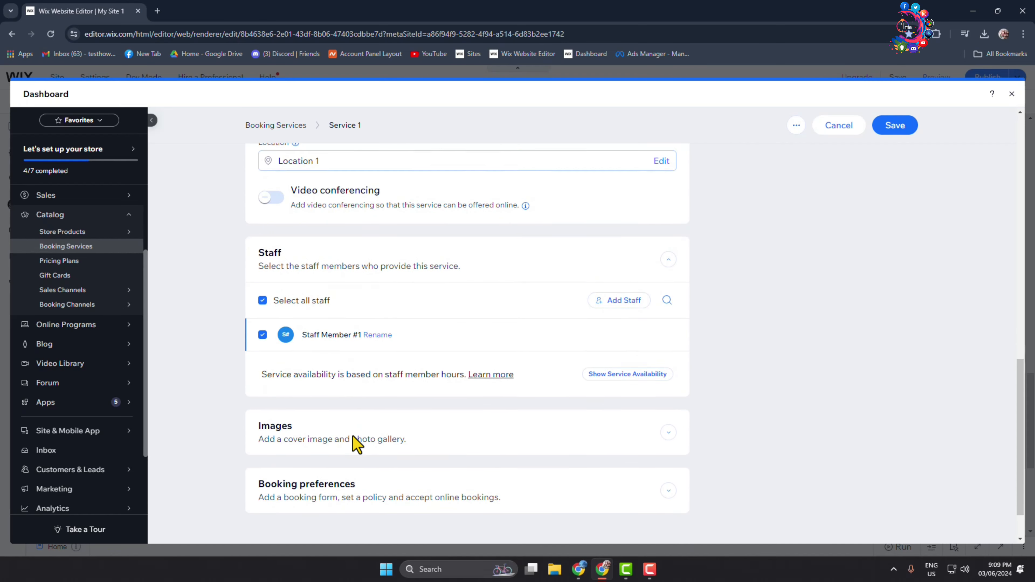
pyautogui.scroll(1, 354, 294)
pyautogui.scroll(-1, 354, 306)
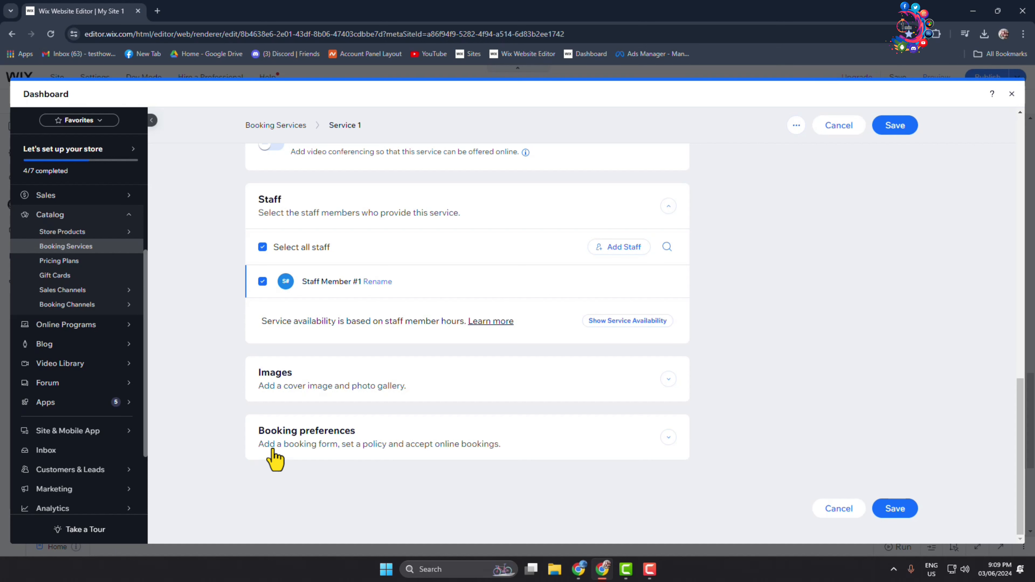
# Step: Expand the service's booking preferences and review the booking policy, online bookings, booking form and booking request options
pyautogui.click(344, 457)
pyautogui.scroll(-8, 350, 449)
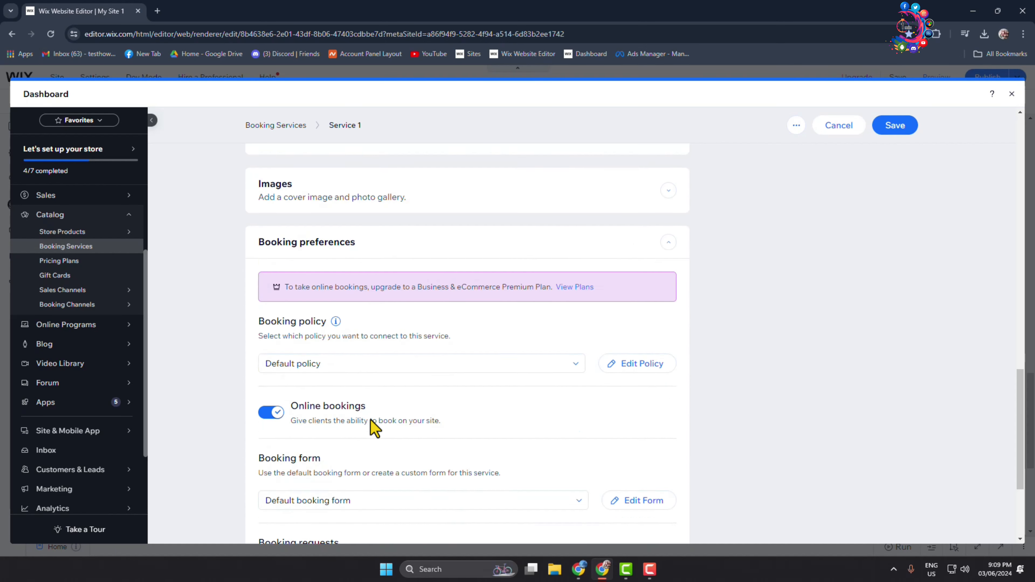
pyautogui.scroll(1, 332, 293)
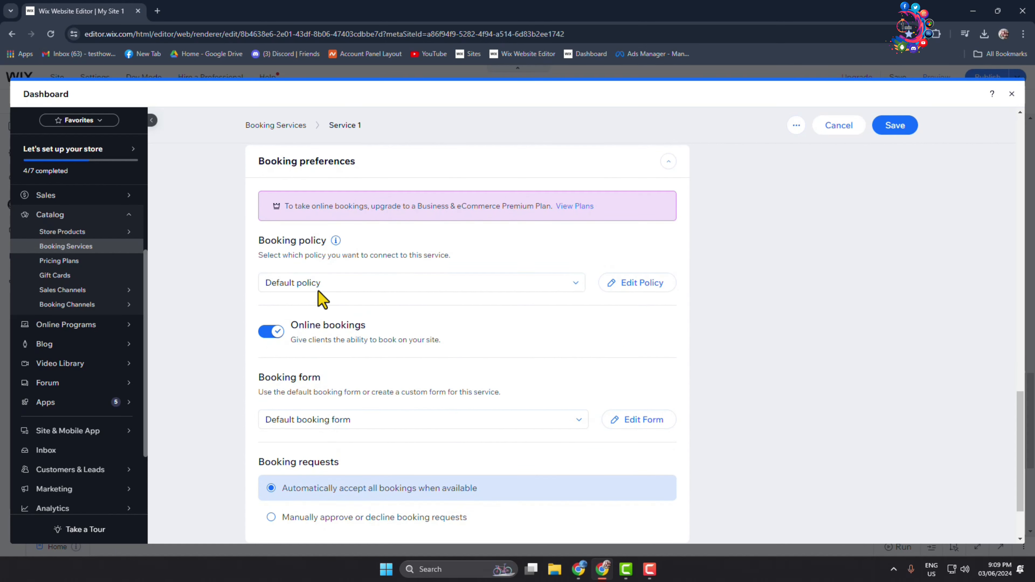
pyautogui.scroll(-1, 306, 285)
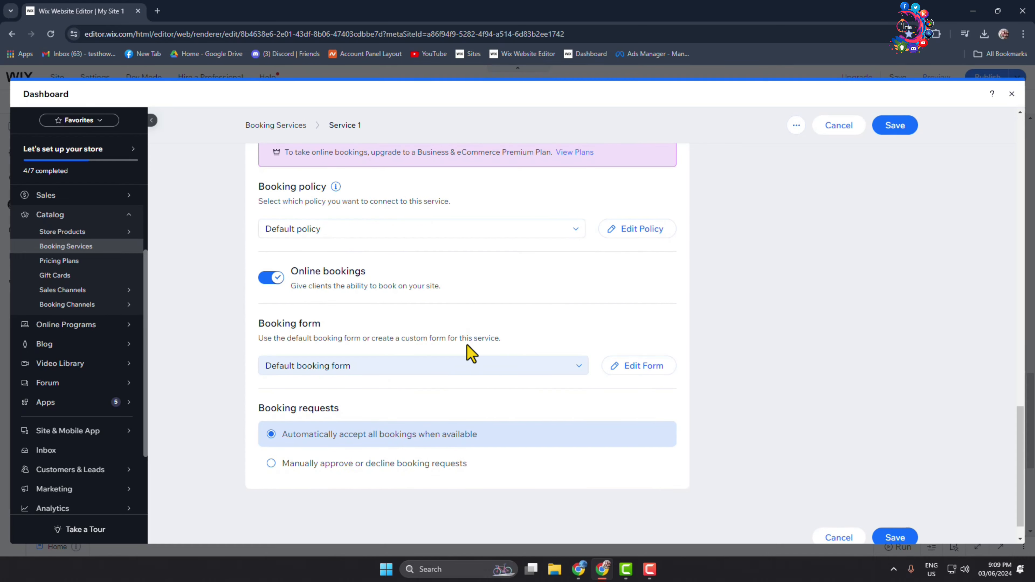
# Step: Leave the new service form, return to the page editor and open the Calendar element's settings
pyautogui.scroll(6, 472, 351)
pyautogui.scroll(3, 469, 347)
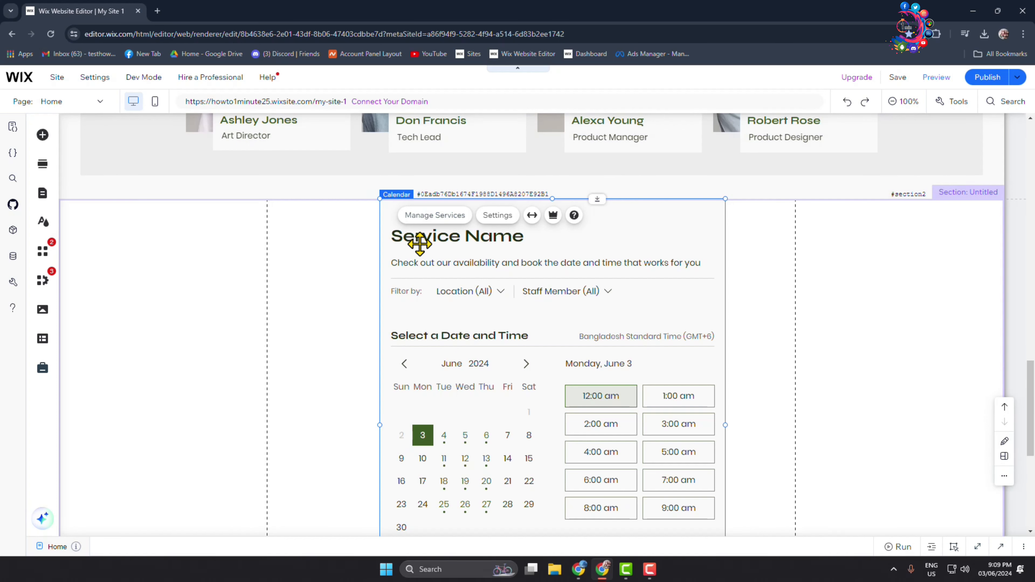
pyautogui.click(486, 246)
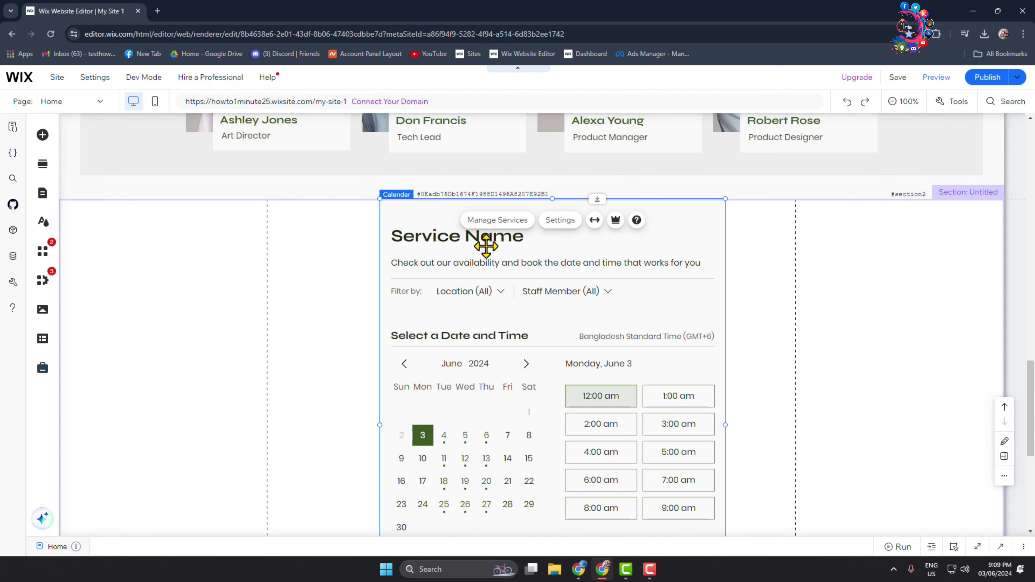
pyautogui.click(560, 219)
# Step: Try the Weekly layout on the calendar and switch it back to Daily
pyautogui.click(125, 255)
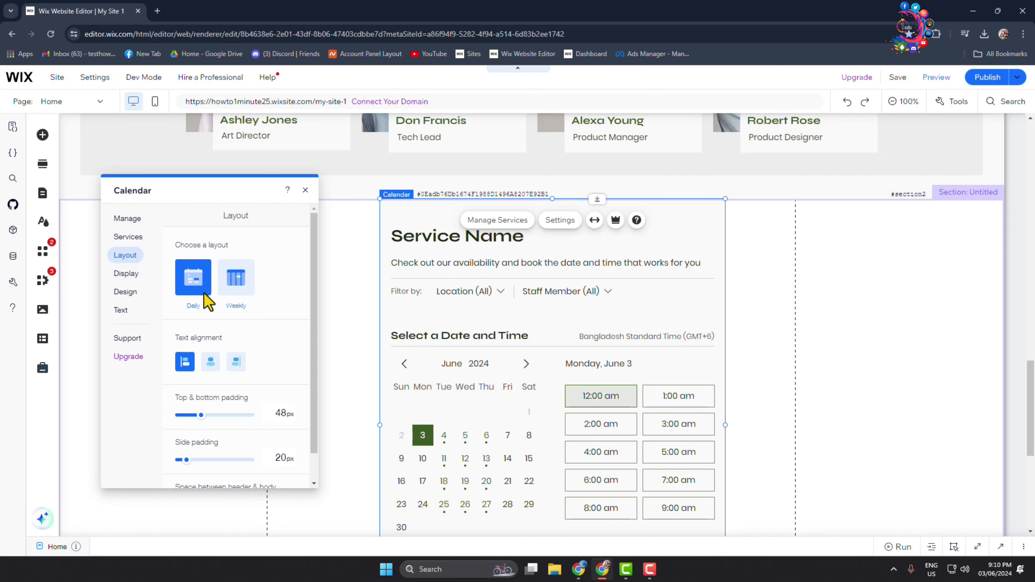
pyautogui.click(239, 282)
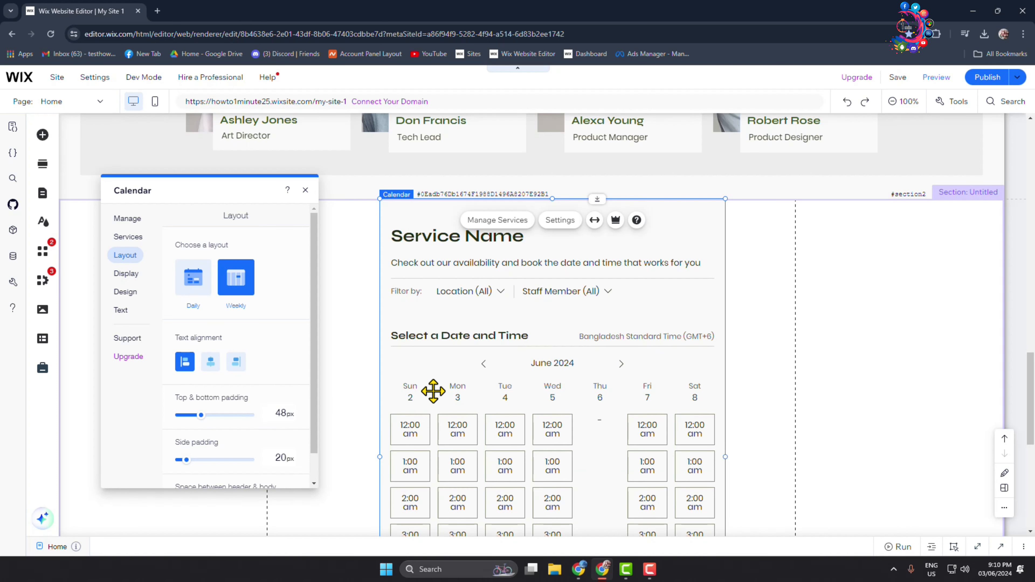
pyautogui.scroll(-1, 433, 394)
pyautogui.click(204, 287)
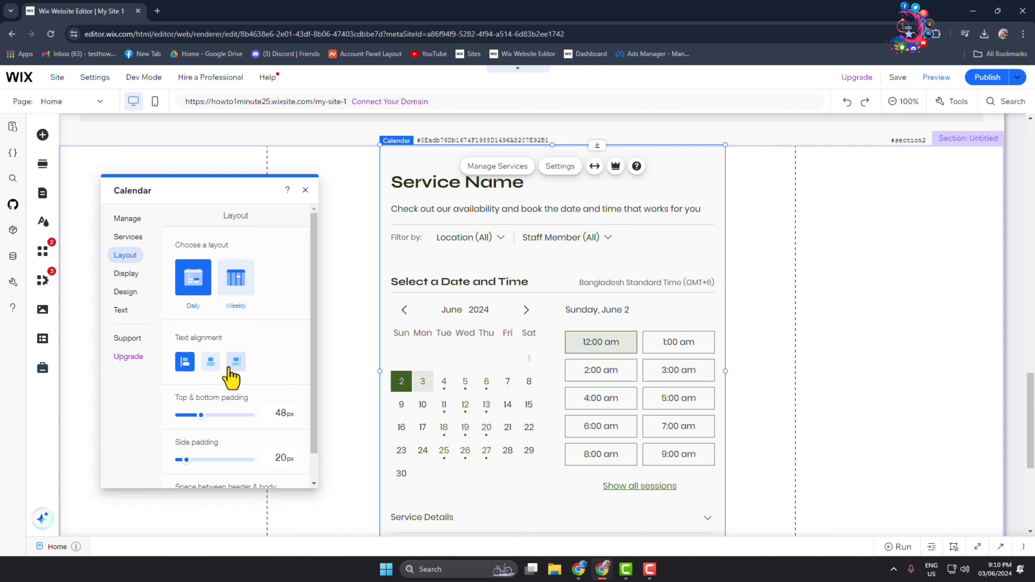
# Step: Try hiding the calendar's header, turn it back on, and review the header display options
pyautogui.click(131, 276)
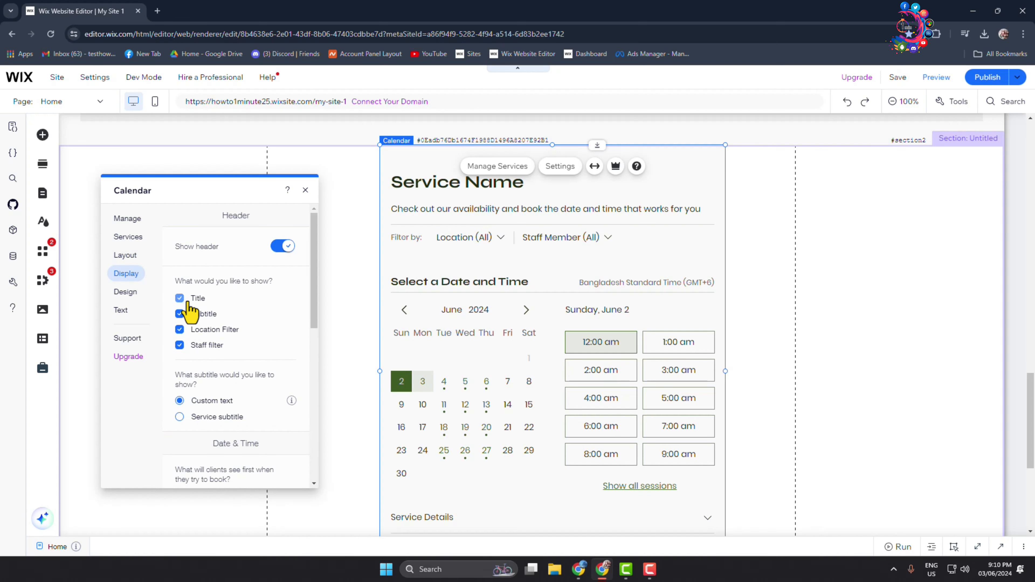
pyautogui.click(283, 247)
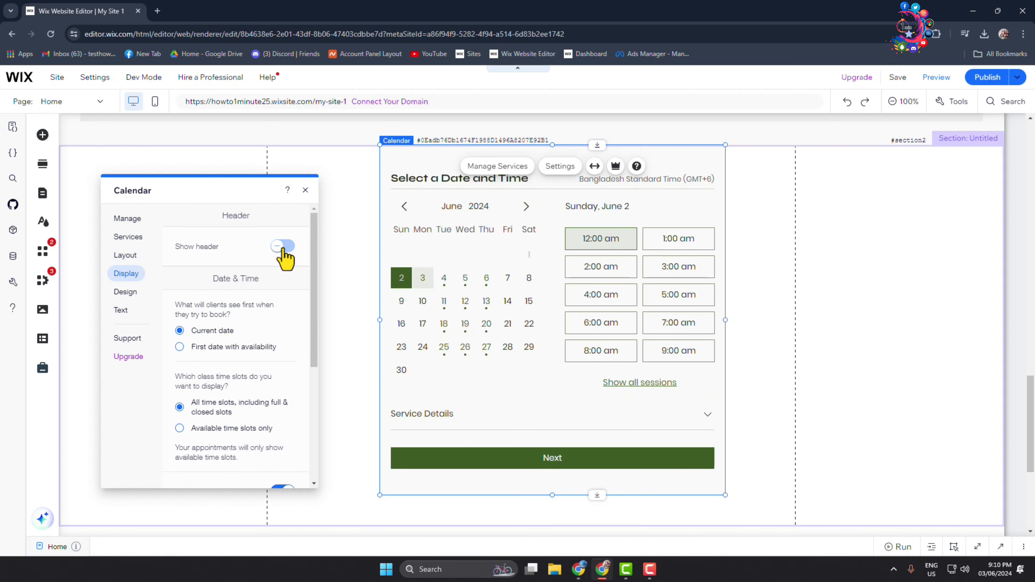
pyautogui.click(283, 247)
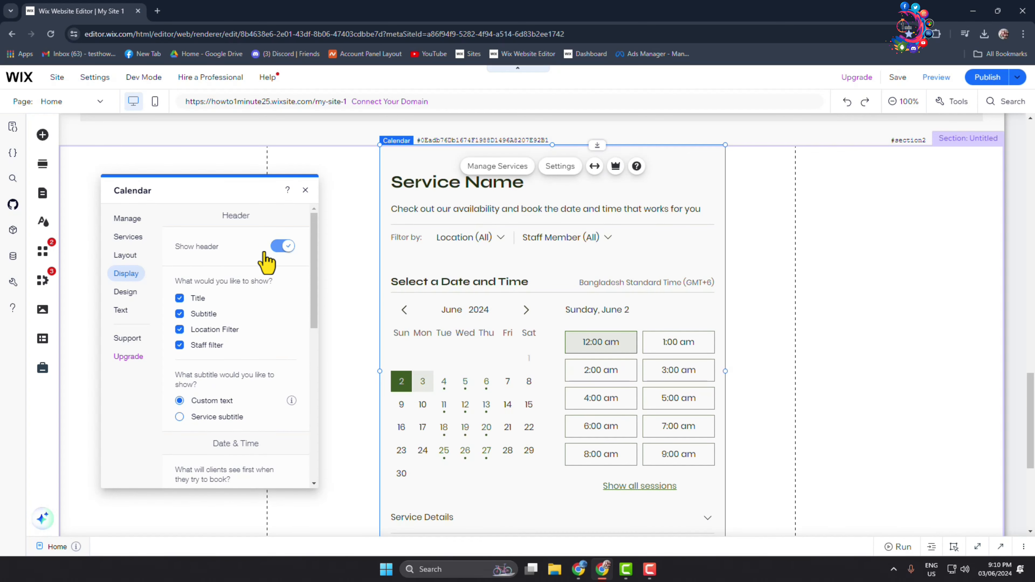
pyautogui.click(282, 249)
pyautogui.click(282, 248)
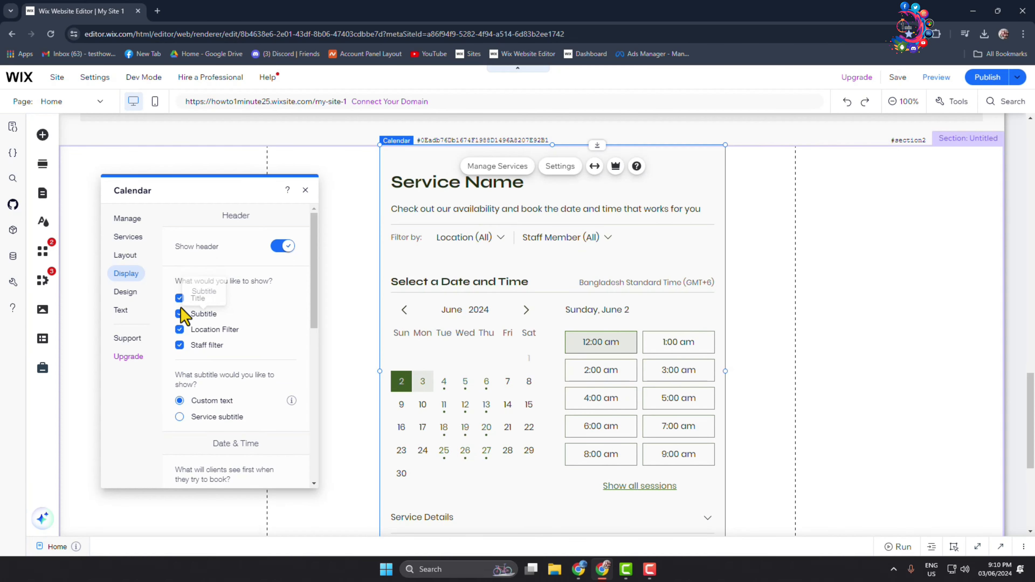
pyautogui.scroll(-5, 223, 348)
# Step: Review the calendar's design and text customization categories, check the whole element on the page, and close its settings
pyautogui.click(125, 292)
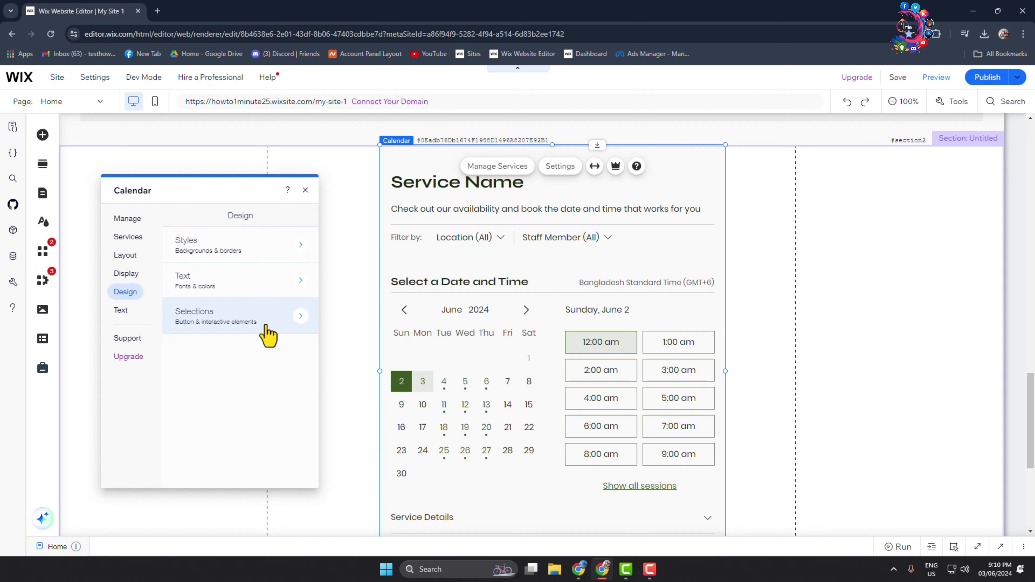
pyautogui.click(122, 311)
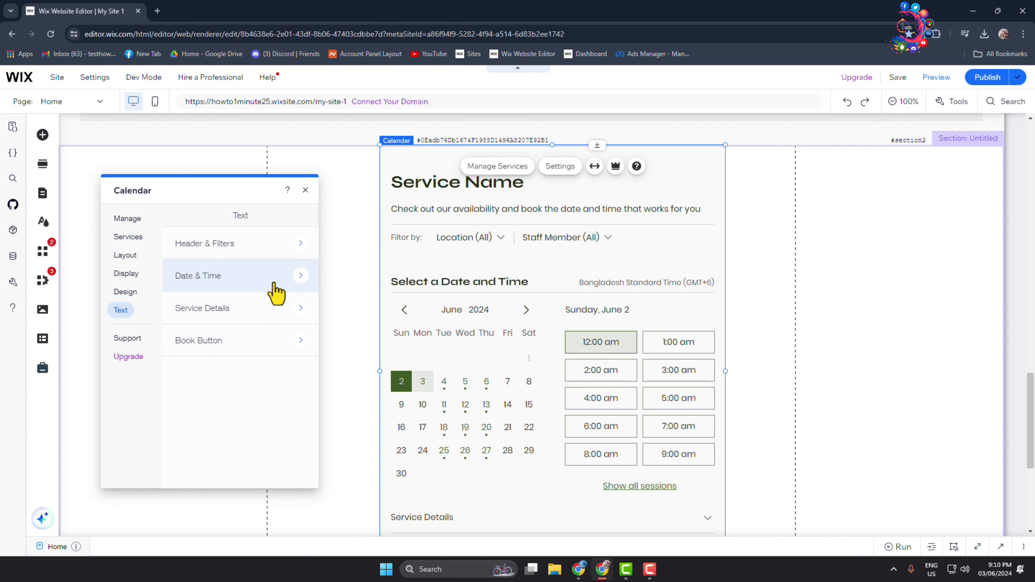
pyautogui.scroll(-5, 544, 402)
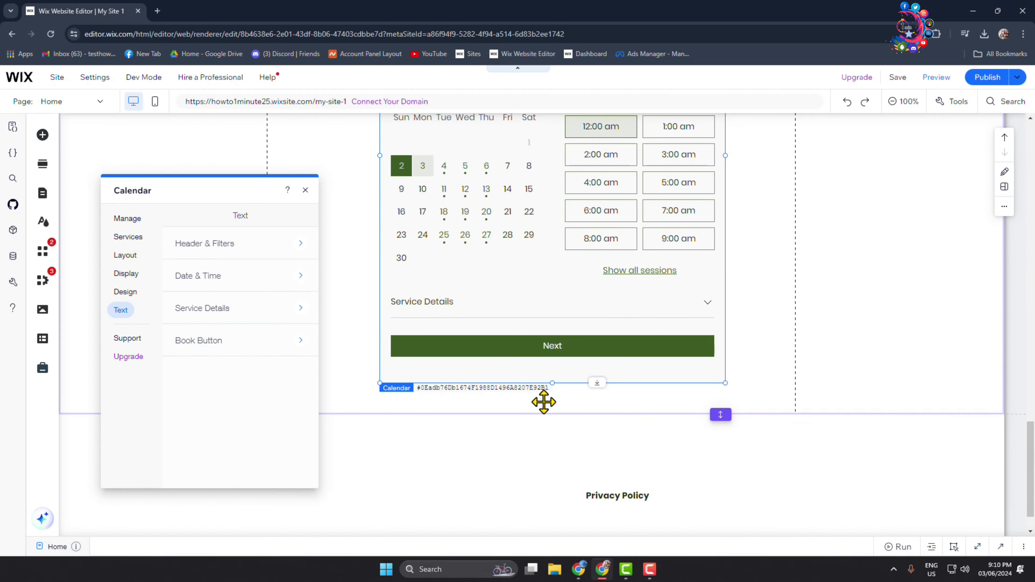
pyautogui.scroll(6, 544, 402)
pyautogui.click(305, 190)
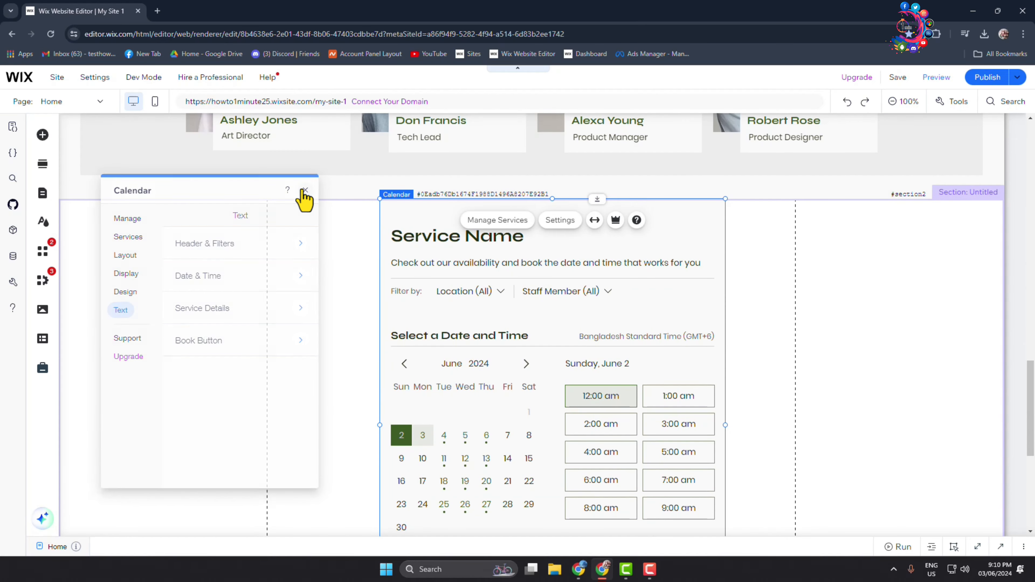